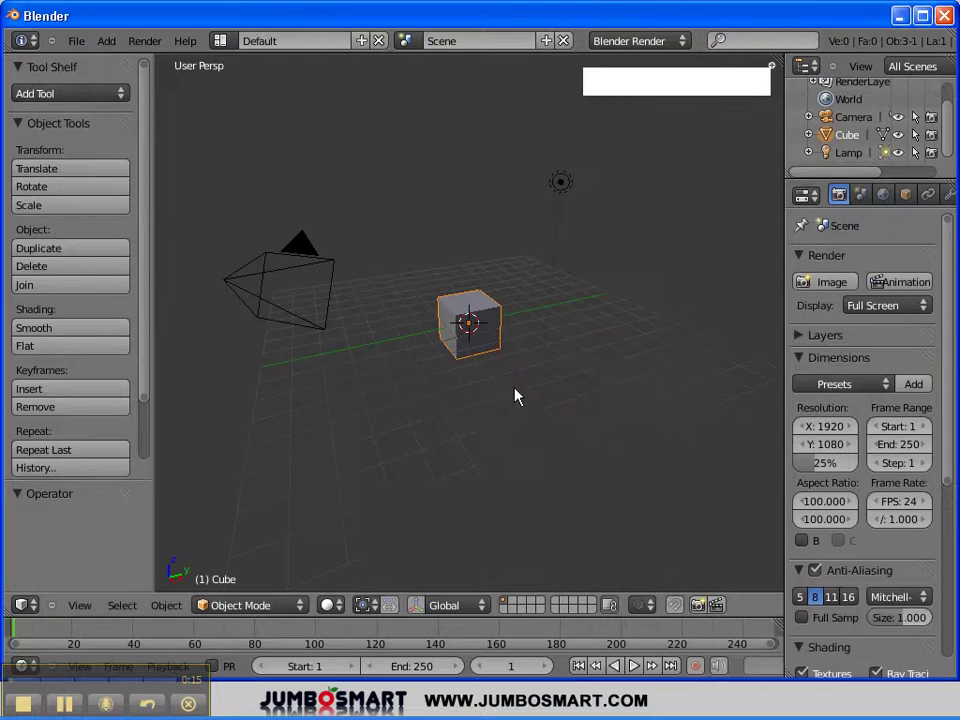
# Step: Show the transform manipulator and move the cube about 6.5 units along the positive Y axis
pyautogui.click(416, 605)
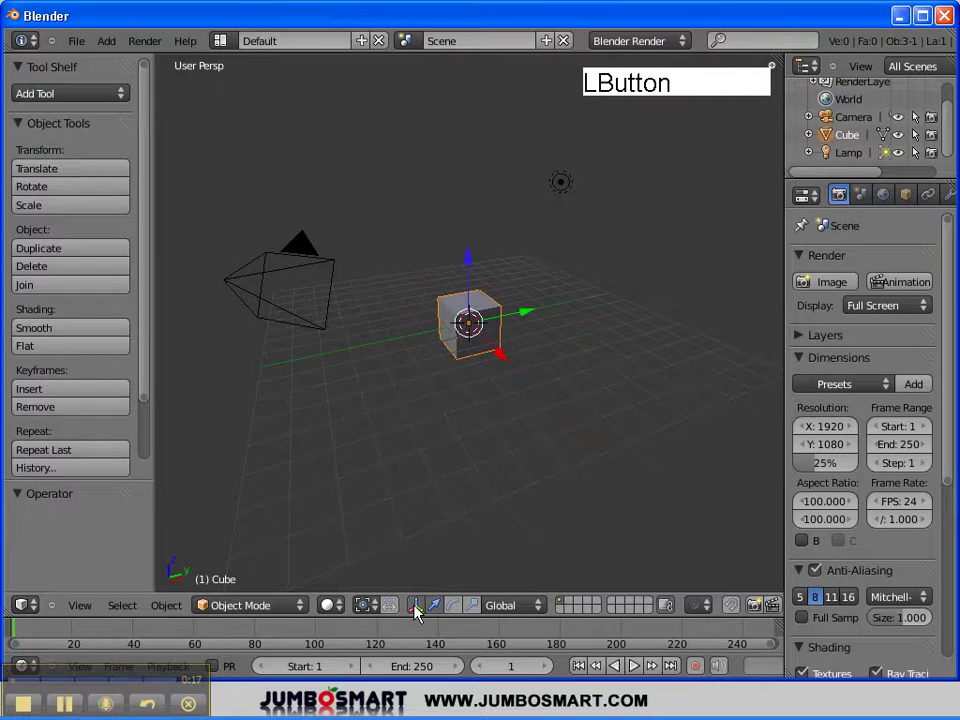
pyautogui.moveTo(527, 316); pyautogui.dragTo(645, 283)
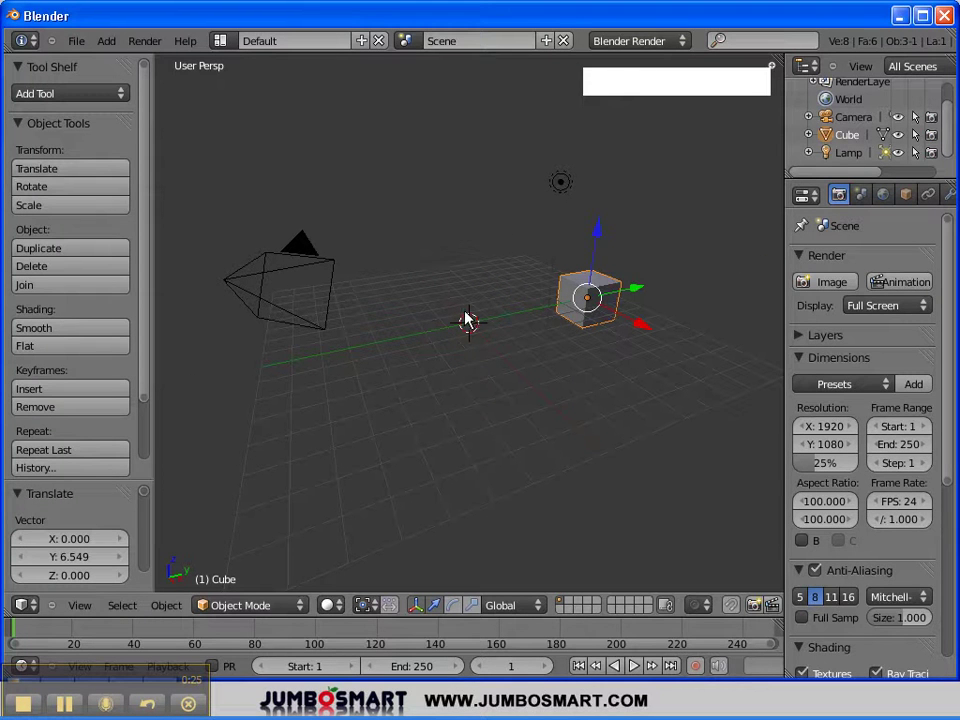
# Step: Reposition the 3D cursor at several spots around the grid, finishing near the grid's origin
pyautogui.click(454, 188)
pyautogui.click(399, 258)
pyautogui.click(244, 407)
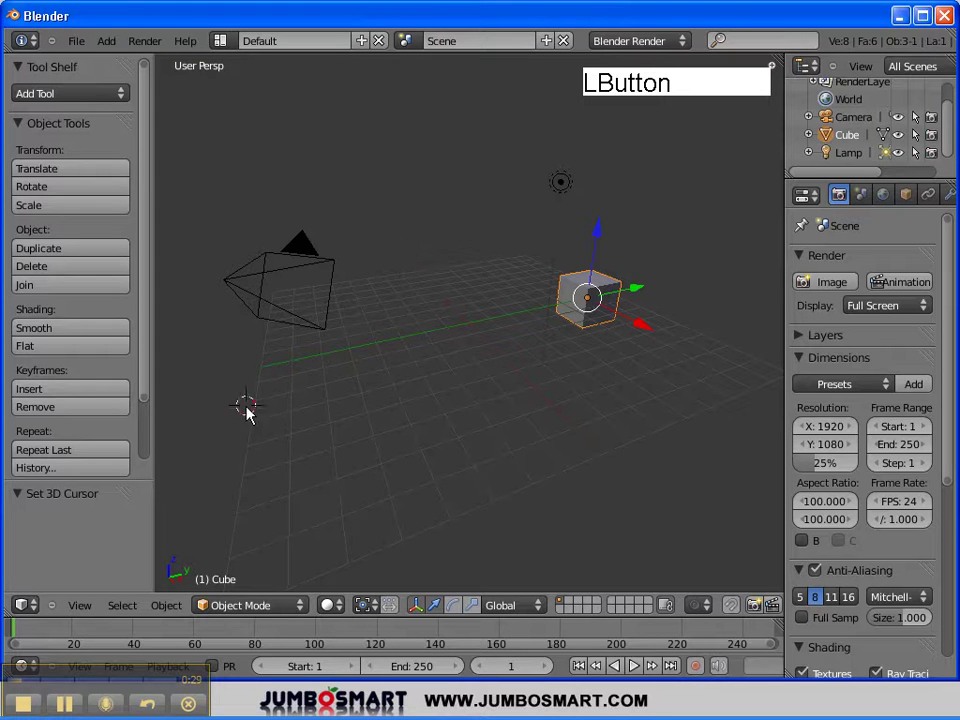
pyautogui.click(625, 483)
pyautogui.click(510, 307)
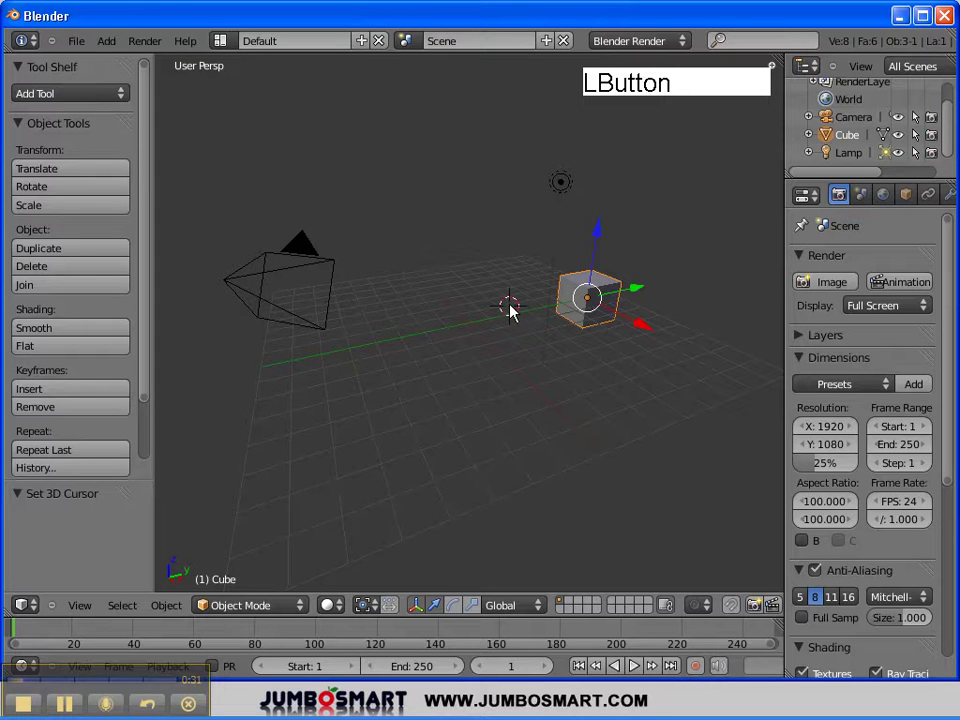
pyautogui.click(430, 238)
pyautogui.click(410, 275)
pyautogui.click(441, 318)
pyautogui.click(474, 334)
pyautogui.click(450, 312)
pyautogui.click(467, 322)
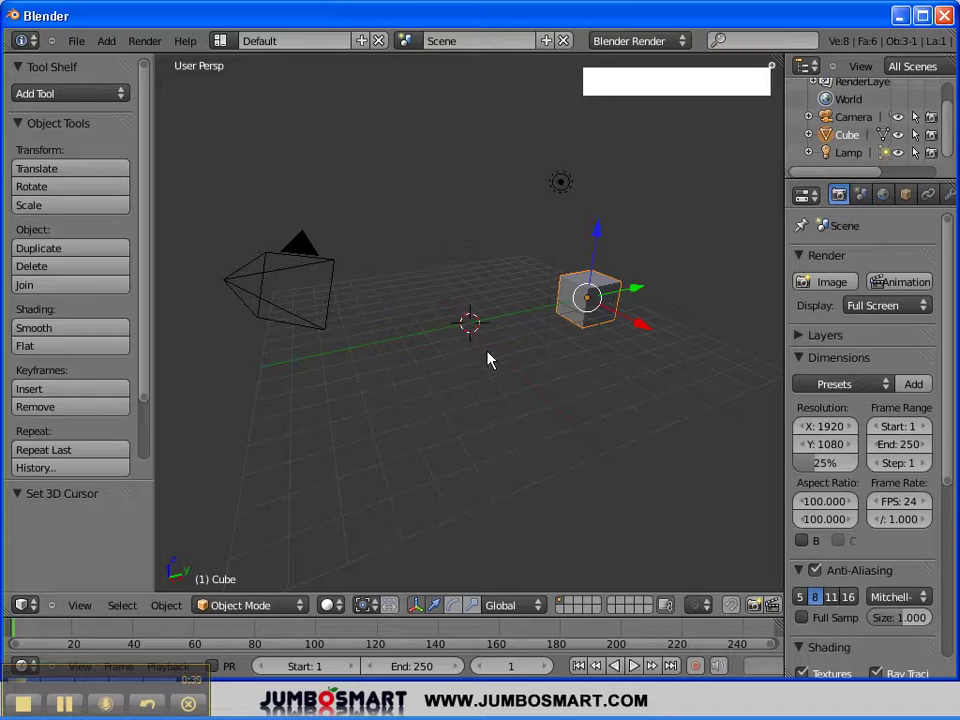
# Step: Add a Monkey mesh at the 3D cursor near the grid's origin
pyautogui.click(108, 42)
pyautogui.moveTo(116, 64)
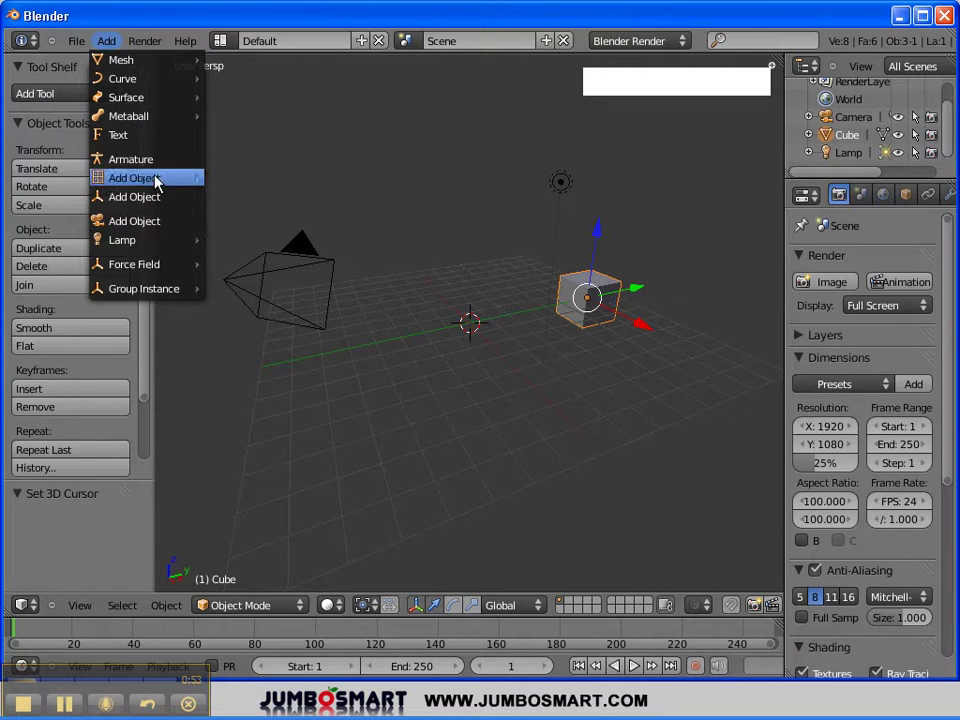
pyautogui.moveTo(150, 66)
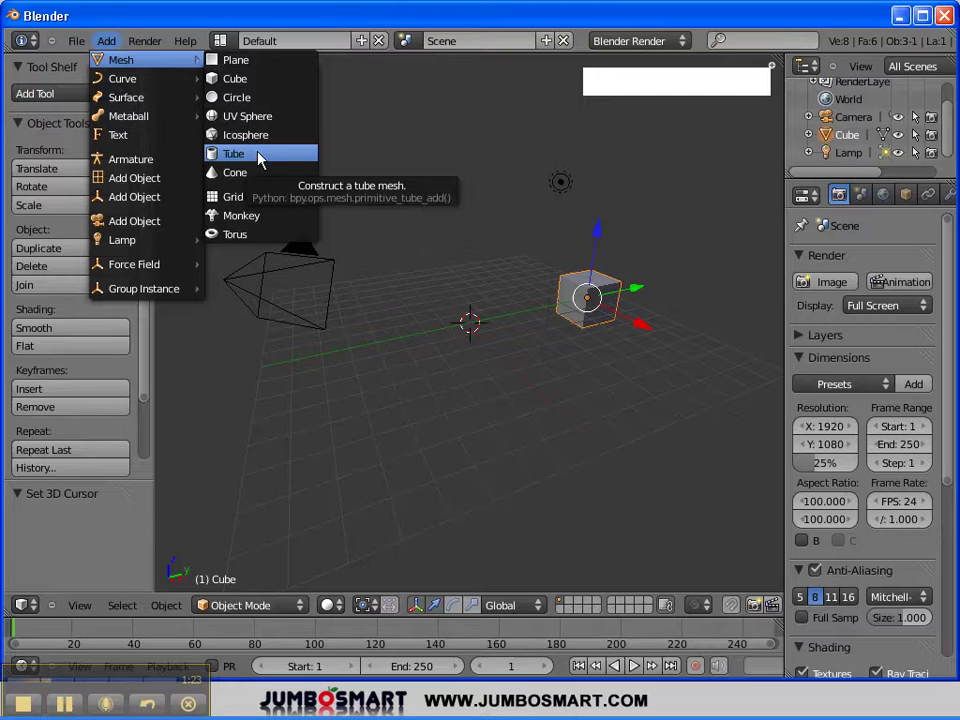
pyautogui.click(270, 224)
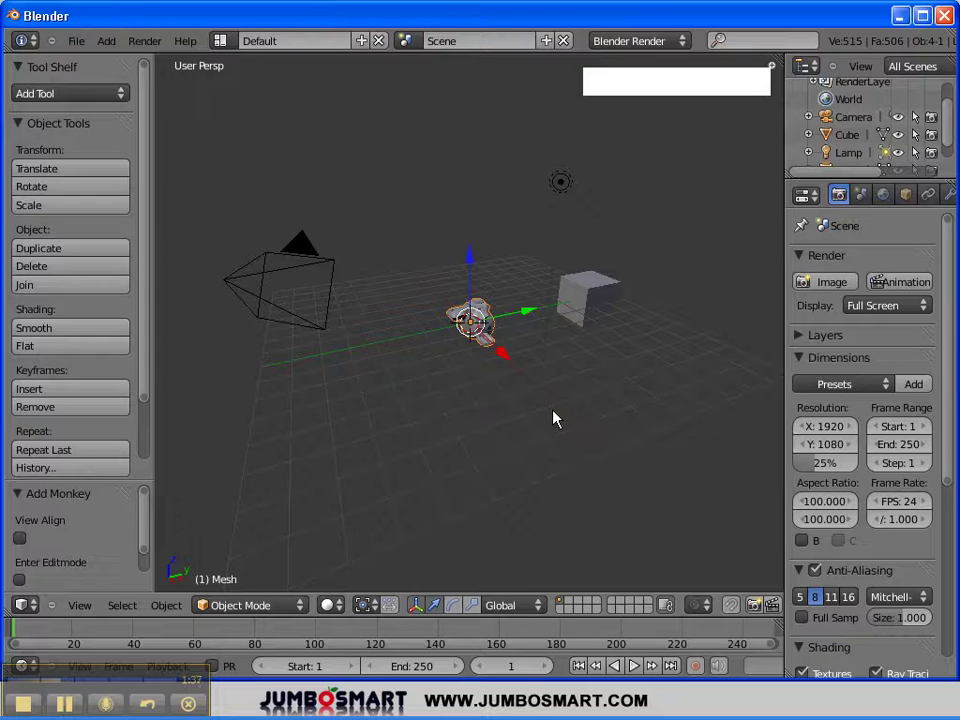
# Step: Move the monkey along the positive Y axis toward the cube
pyautogui.scroll(7, 556, 418)
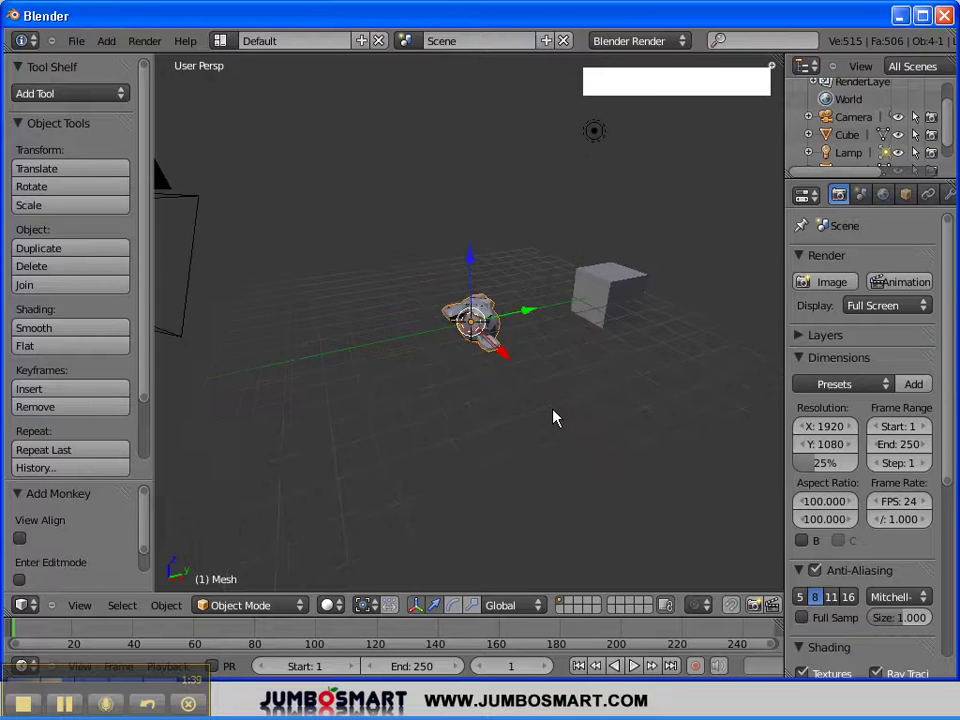
pyautogui.scroll(-5, 556, 418)
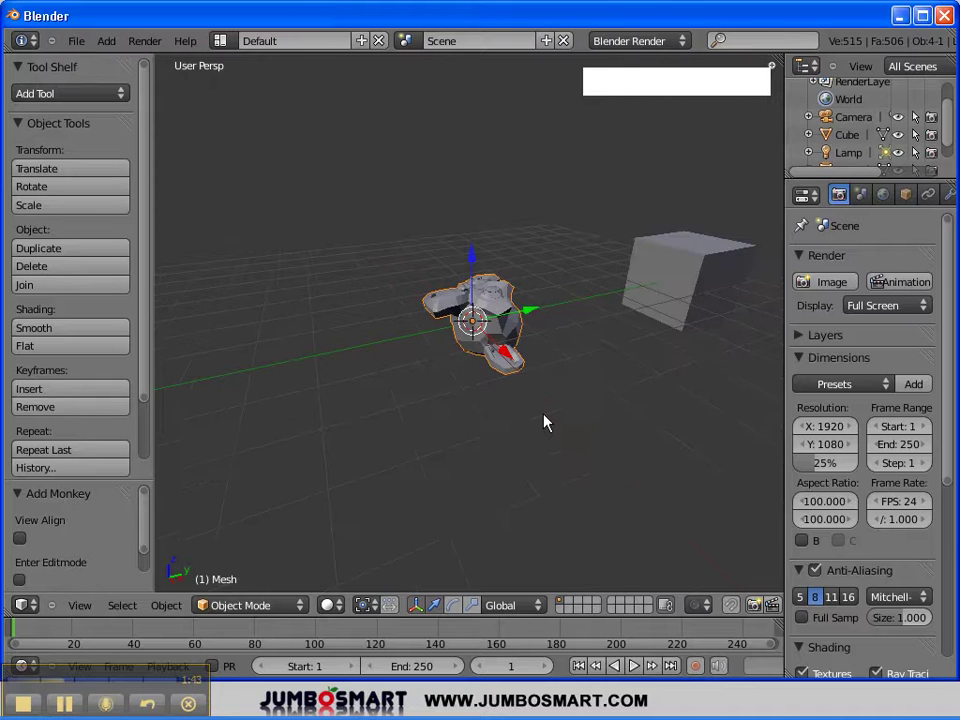
pyautogui.keyDown('ctrl'); pyautogui.keyDown('alt'); pyautogui.moveTo(545, 422); pyautogui.dragTo(573, 539); pyautogui.keyUp('alt'); pyautogui.keyUp('ctrl')
pyautogui.keyDown('ctrl'); pyautogui.moveTo(564, 450); pyautogui.dragTo(585, 484, button='middle'); pyautogui.keyUp('ctrl')
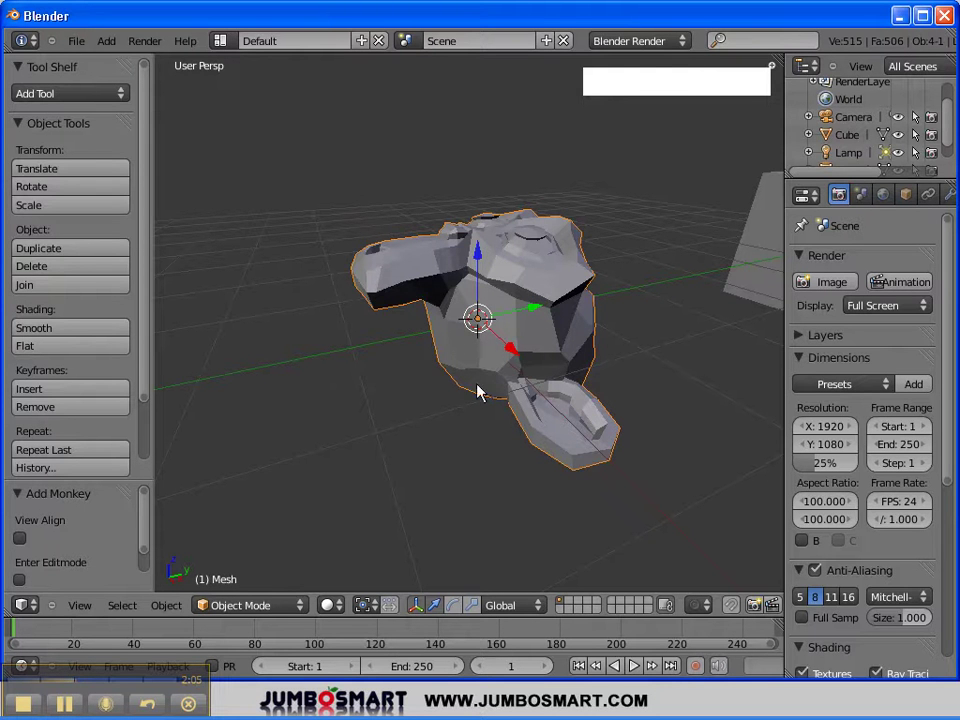
pyautogui.moveTo(339, 339); pyautogui.dragTo(452, 529, button='middle')
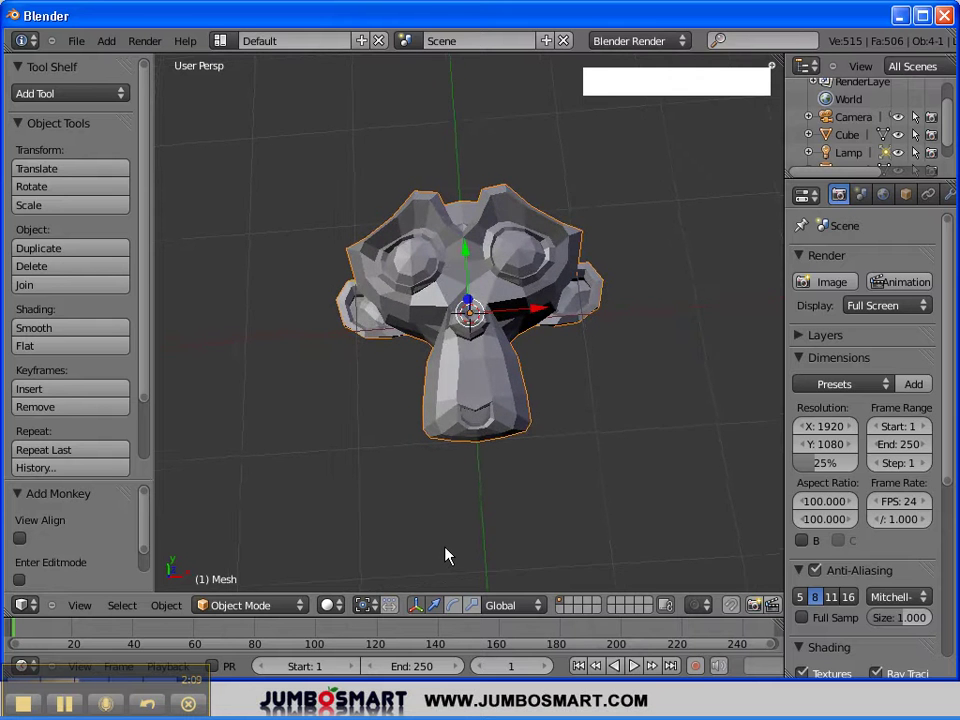
pyautogui.moveTo(446, 557); pyautogui.dragTo(560, 415, button='middle')
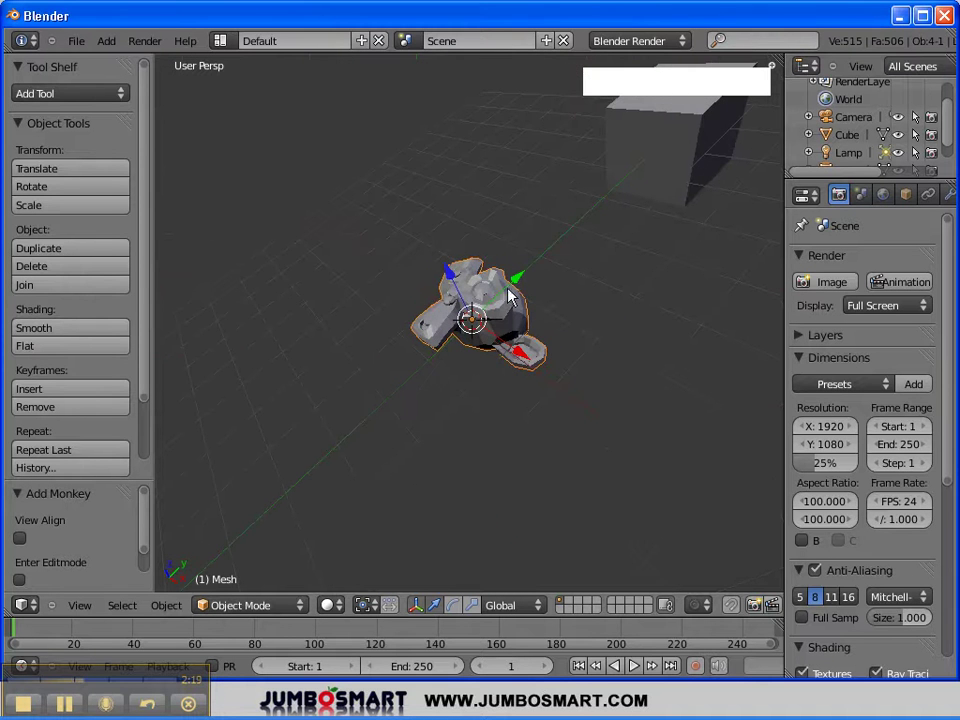
pyautogui.moveTo(514, 270); pyautogui.dragTo(604, 192)
pyautogui.click(604, 192)
# Step: Place the 3D cursor beyond the grid on the side away from the cube and add a Tube mesh there
pyautogui.click(323, 157)
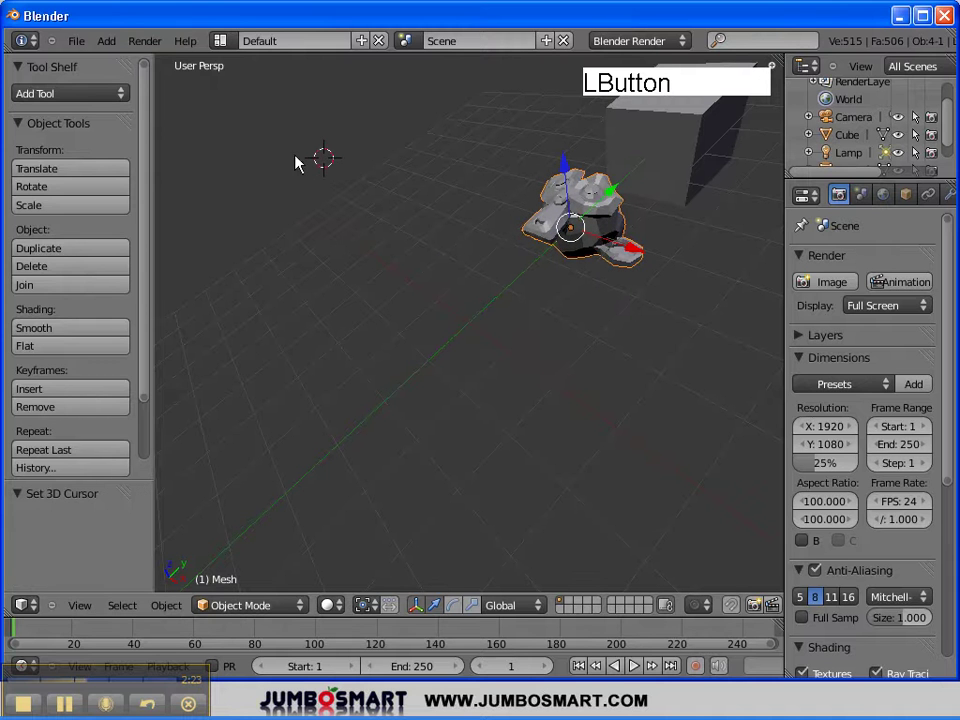
pyautogui.click(106, 41)
pyautogui.moveTo(124, 59)
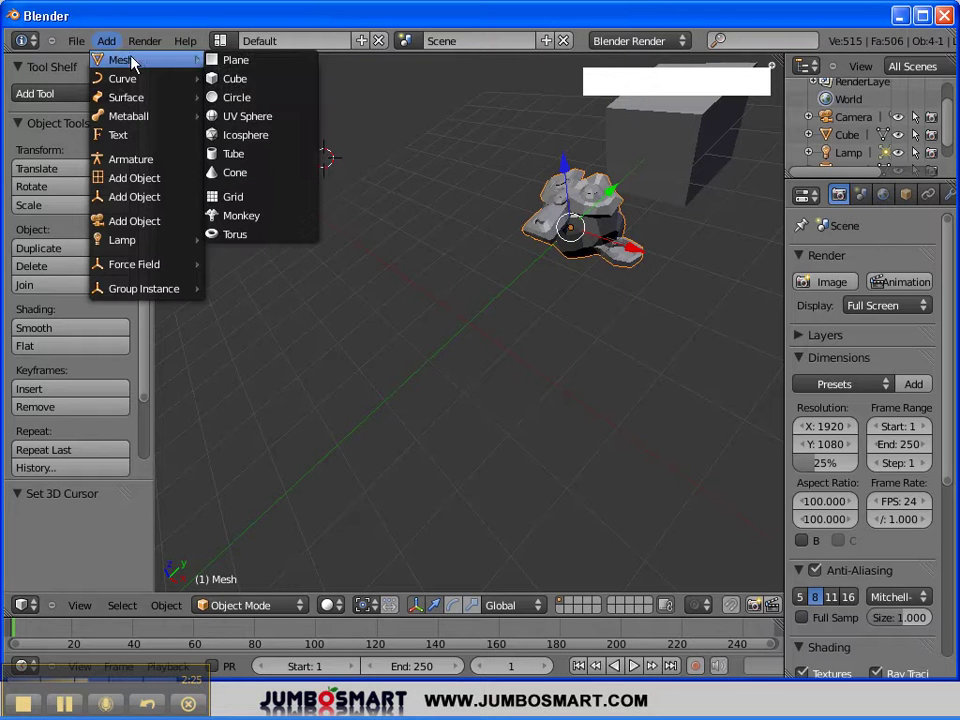
pyautogui.click(248, 154)
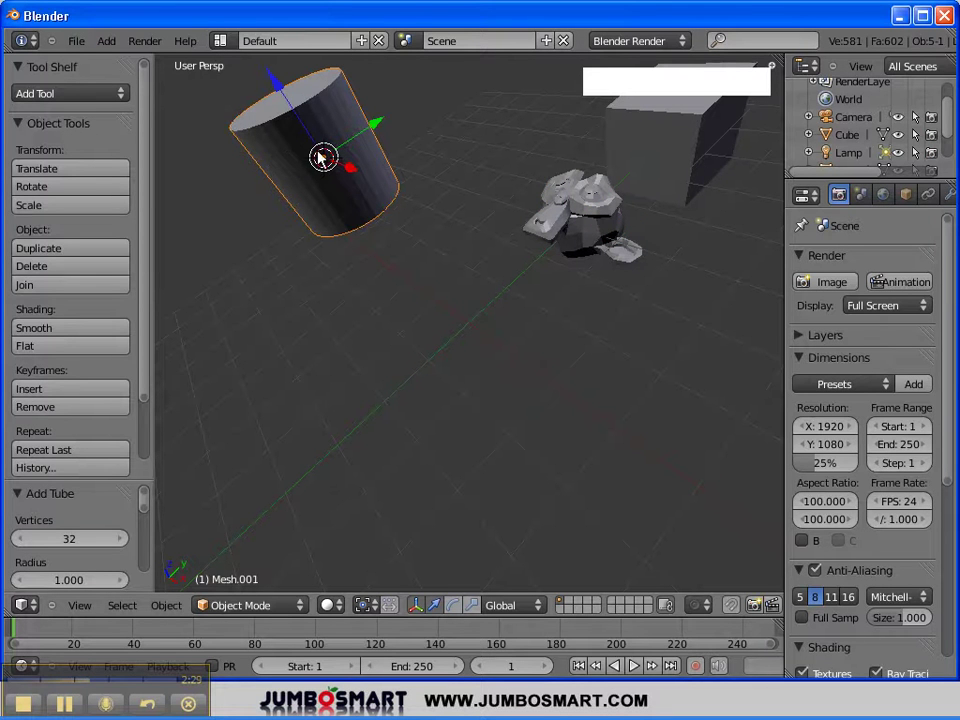
# Step: Add a UV Sphere at a new 3D cursor position in the foreground and reposition it, including about 0.9 units up in Z
pyautogui.click(490, 512)
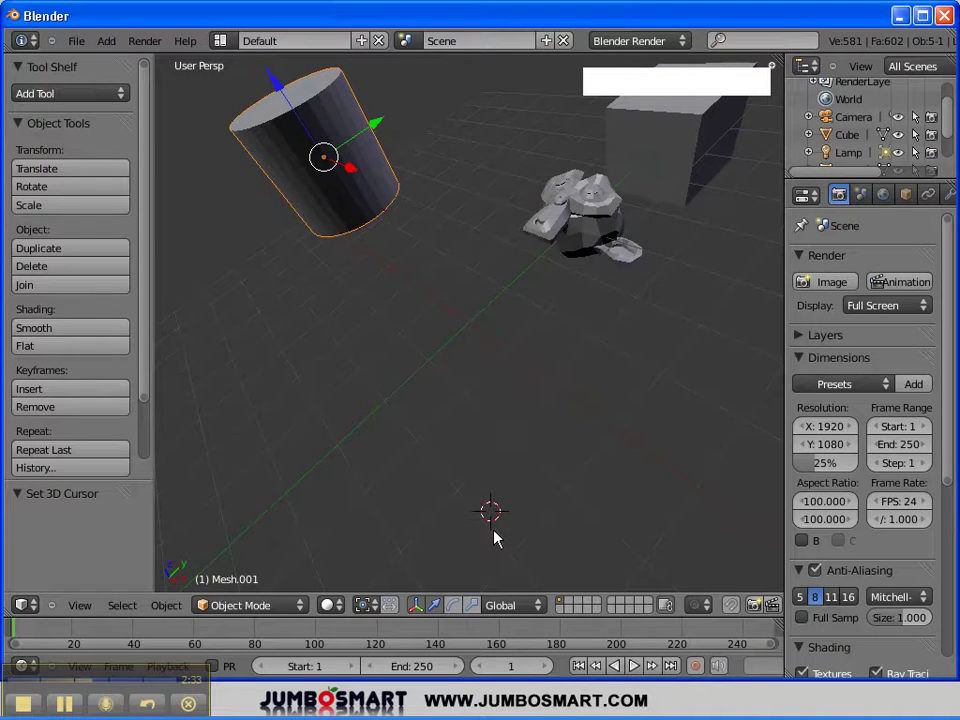
pyautogui.click(105, 41)
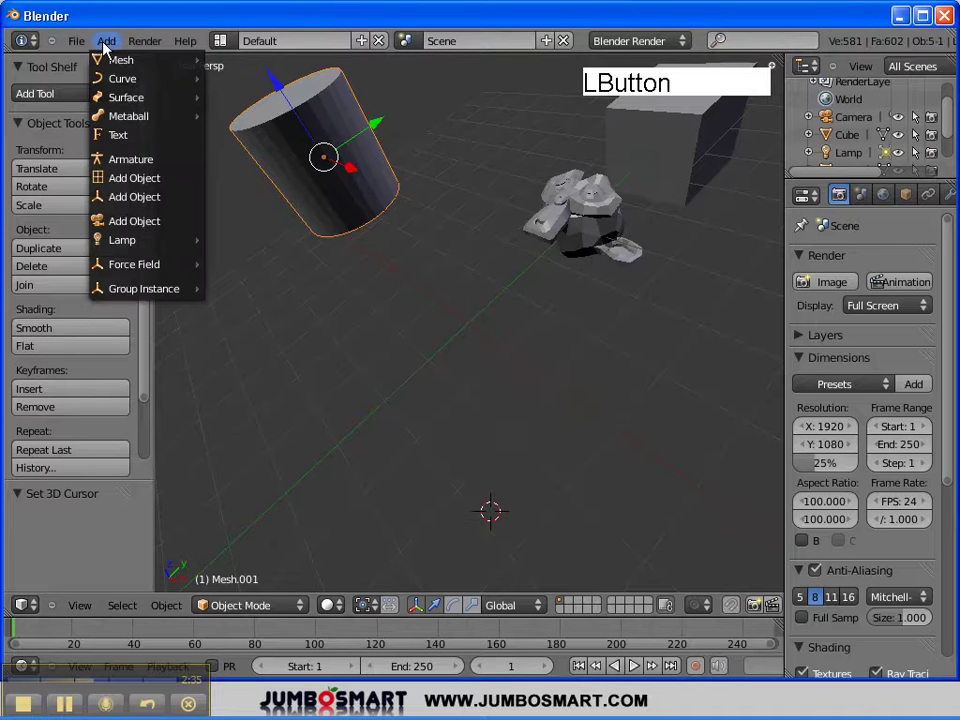
pyautogui.moveTo(110, 62)
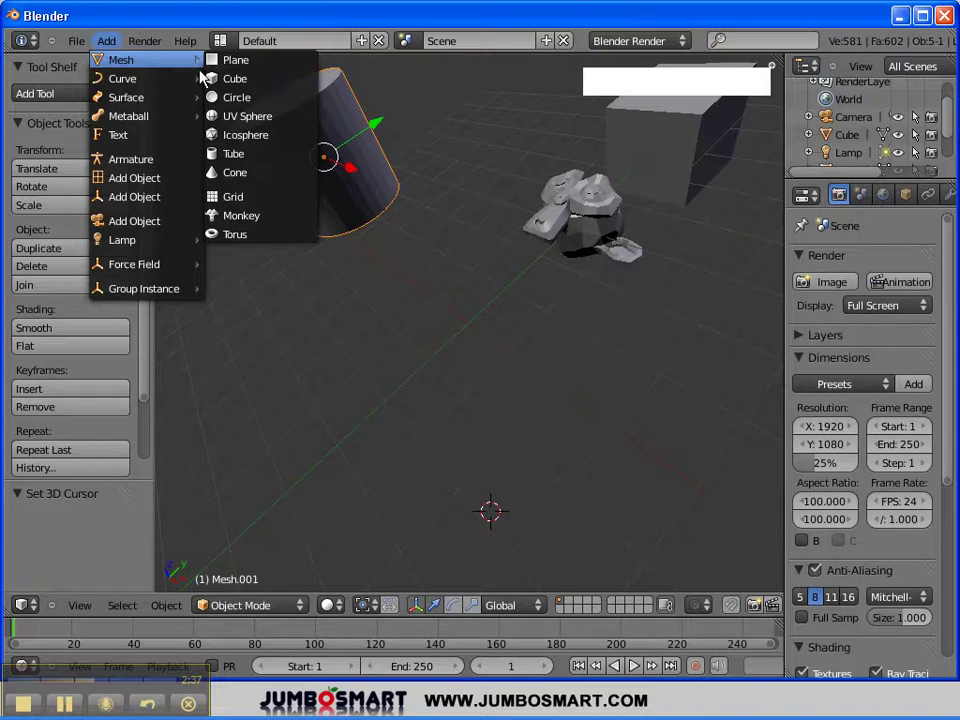
pyautogui.click(242, 118)
pyautogui.moveTo(546, 576); pyautogui.dragTo(361, 378)
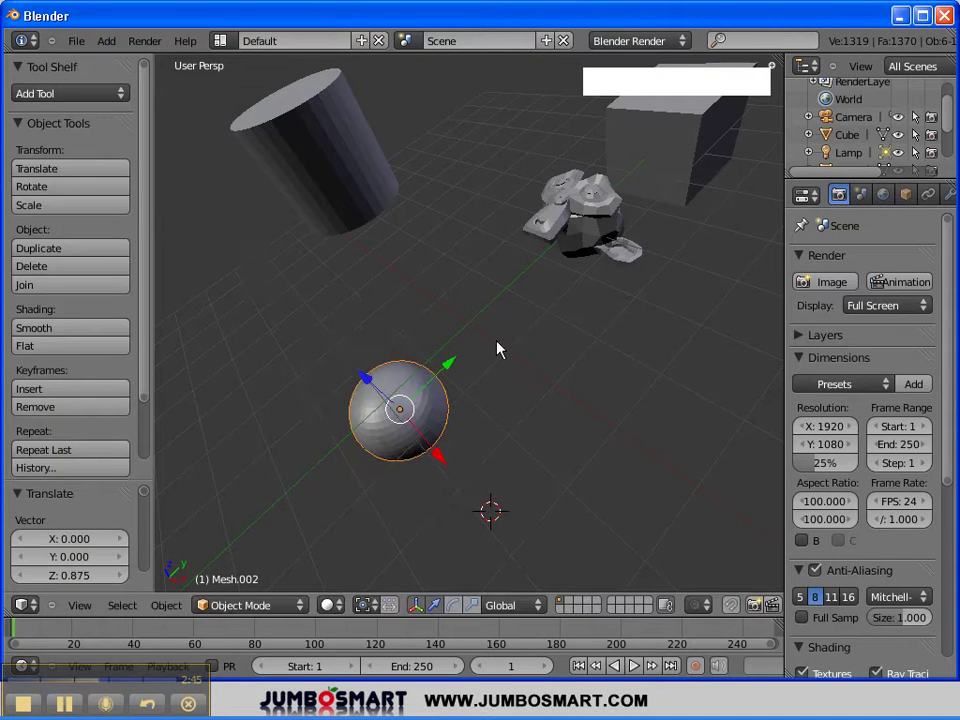
# Step: Place the 3D cursor at various points around the objects, ending between the sphere and the monkey
pyautogui.click(553, 349)
pyautogui.click(474, 270)
pyautogui.click(335, 305)
pyautogui.click(257, 262)
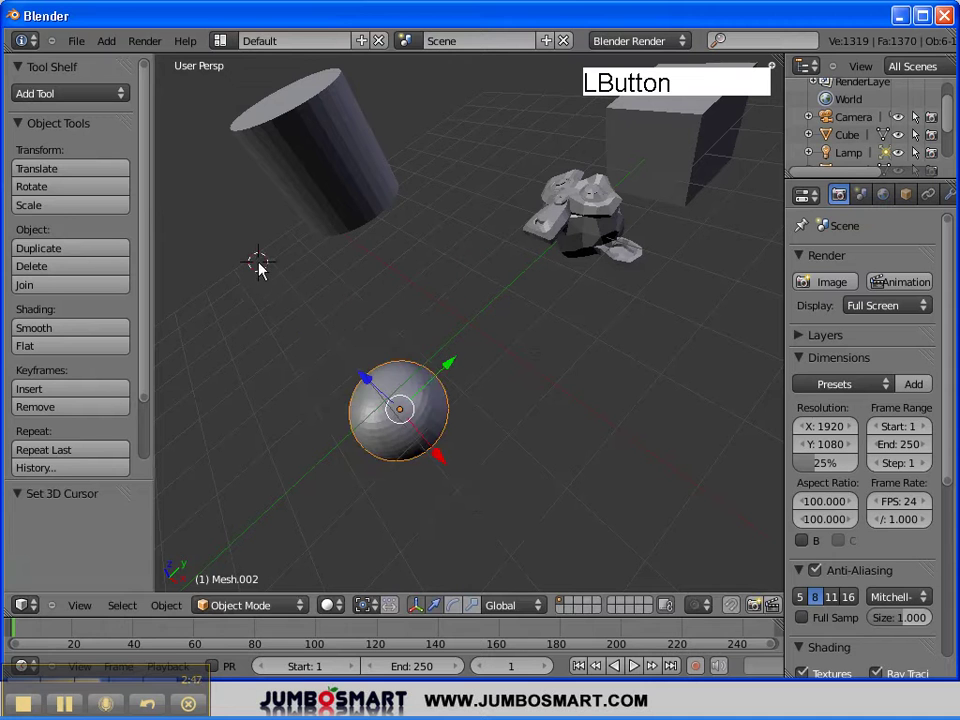
pyautogui.click(457, 319)
pyautogui.click(564, 437)
pyautogui.click(602, 389)
pyautogui.click(481, 343)
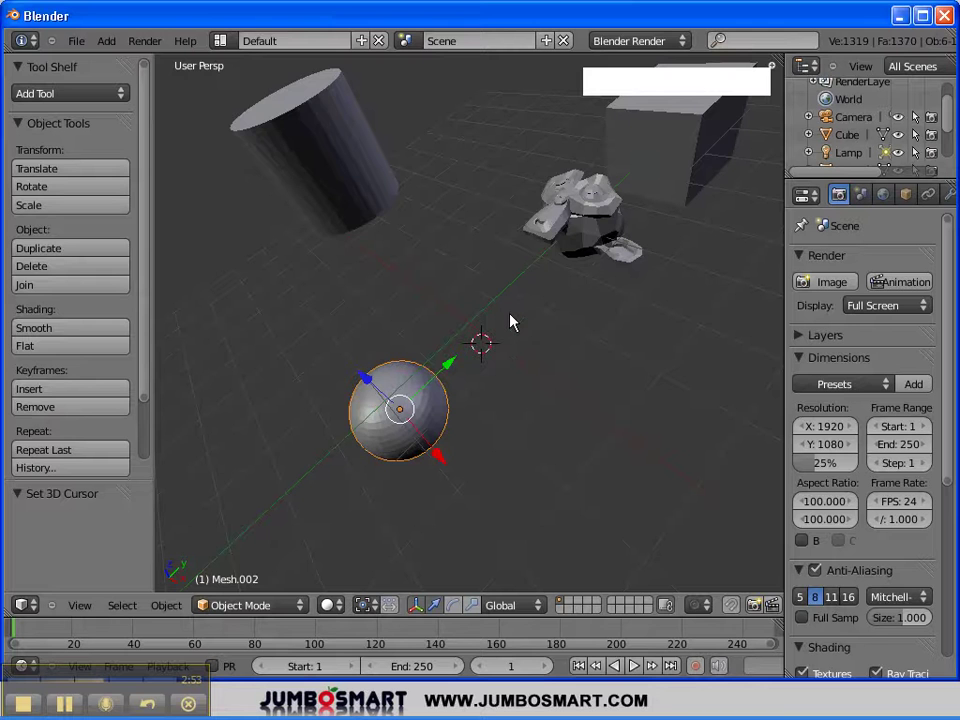
# Step: Examine the object arrangement from the front, right and top, comparing perspective with orthographic projection
pyautogui.press('KP_1')
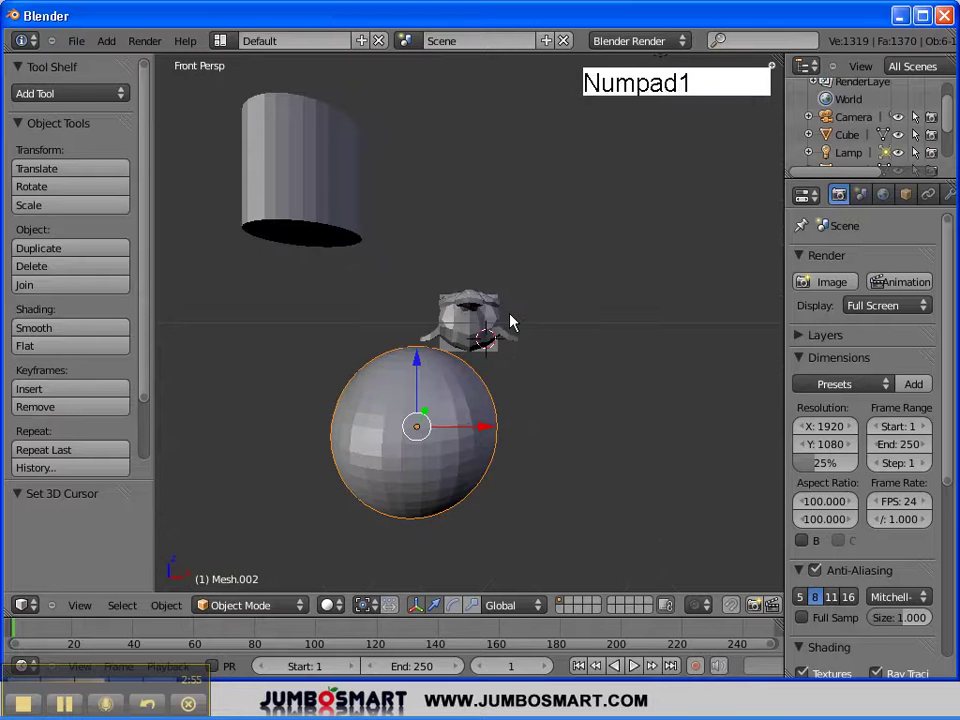
pyautogui.press('KP_3')
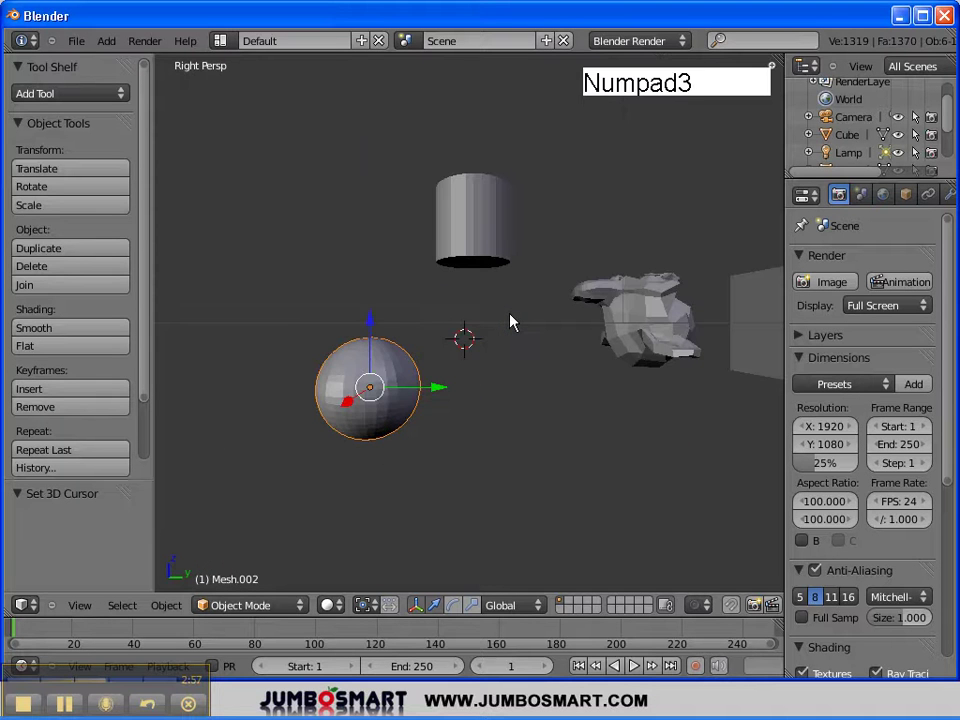
pyautogui.press('KP_1')
pyautogui.press('KP_5')
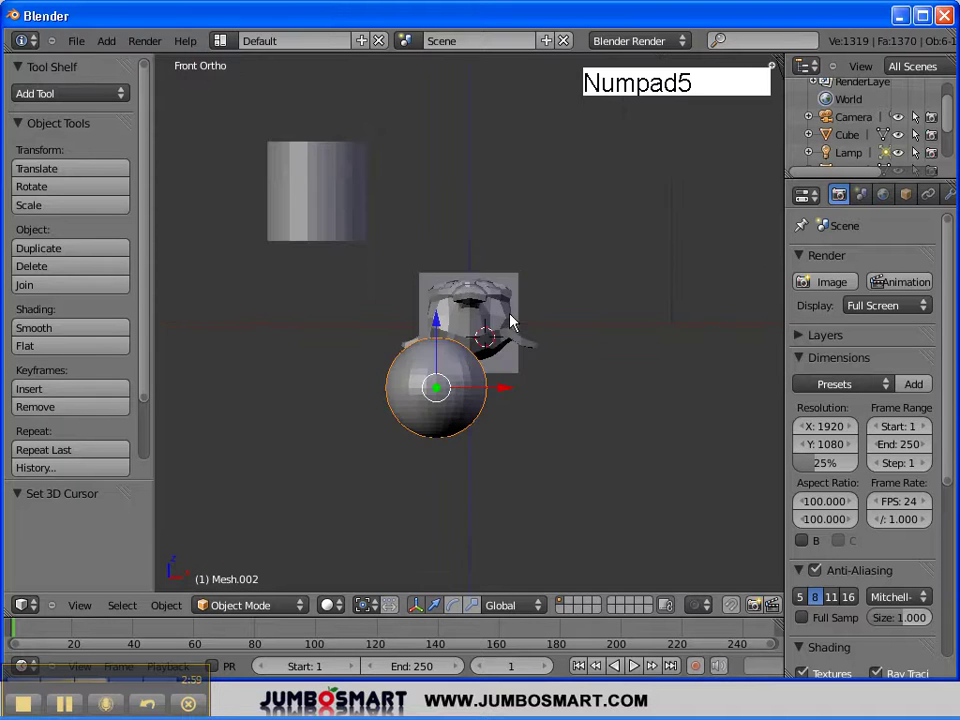
pyautogui.press('KP_3')
pyautogui.press('KP_1')
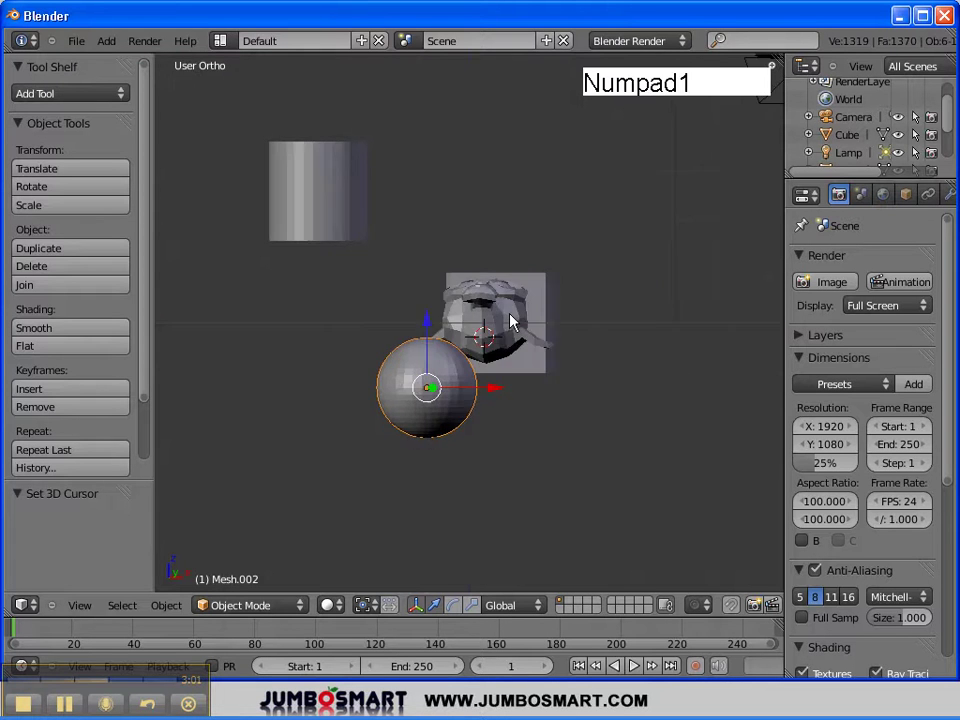
pyautogui.press('KP_7')
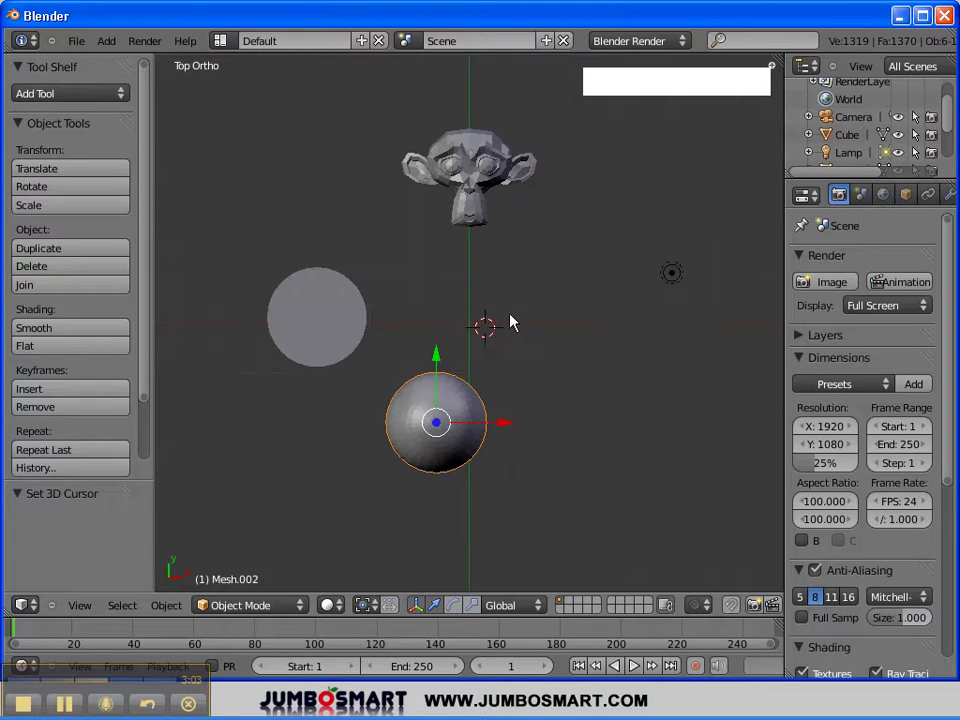
pyautogui.press('KP_3')
pyautogui.press('KP_1')
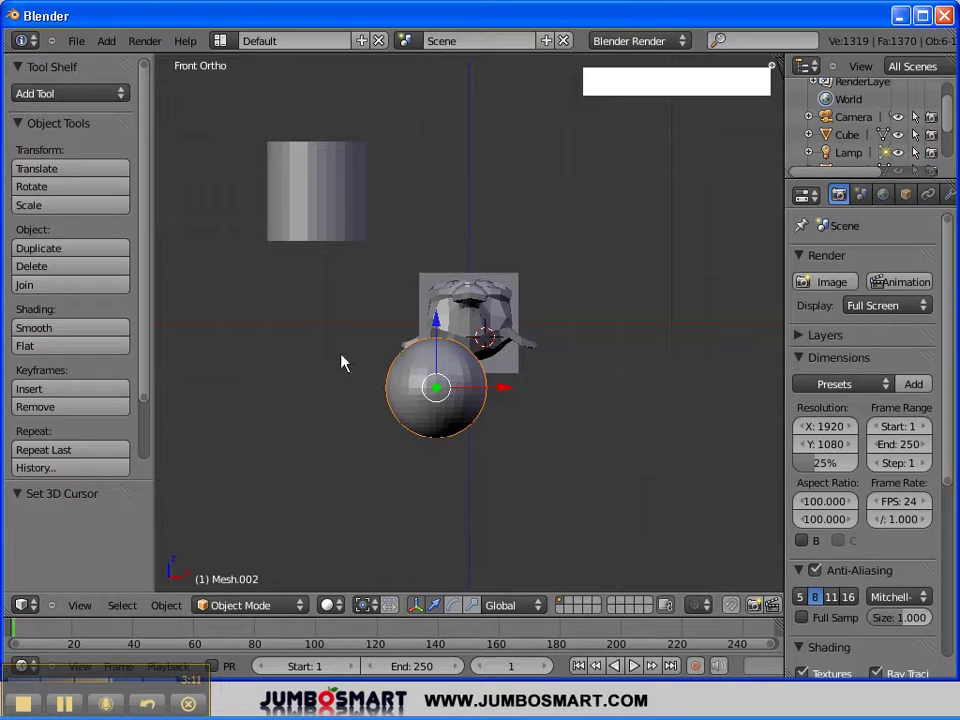
# Step: Select the monkey and move it about -2.9 units along Y to the vertical axis line
pyautogui.rightClick(470, 318)
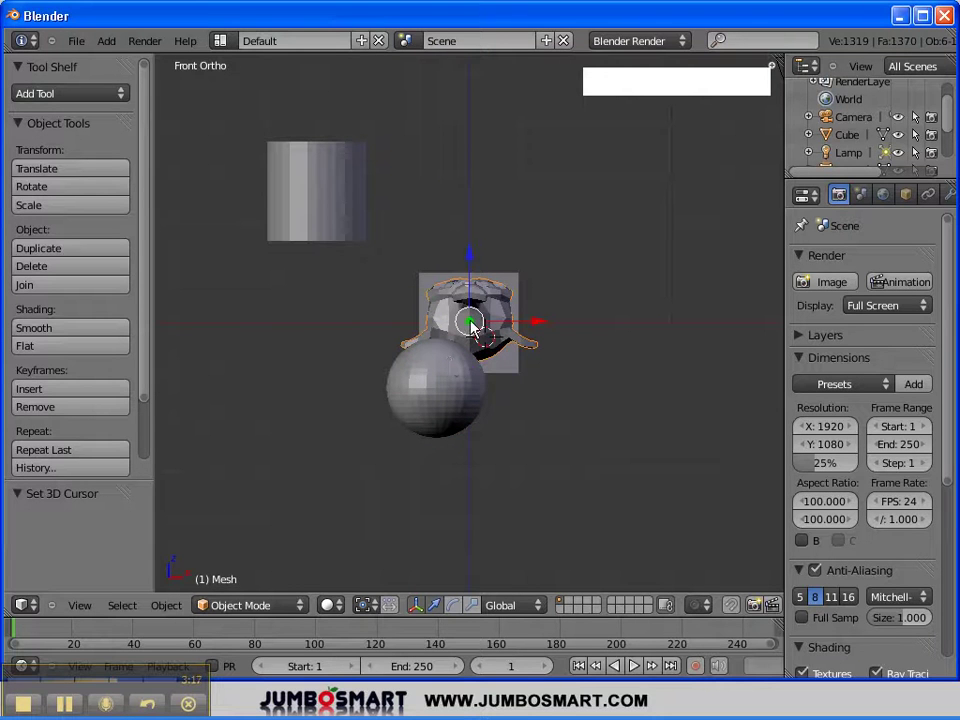
pyautogui.press('KP_3')
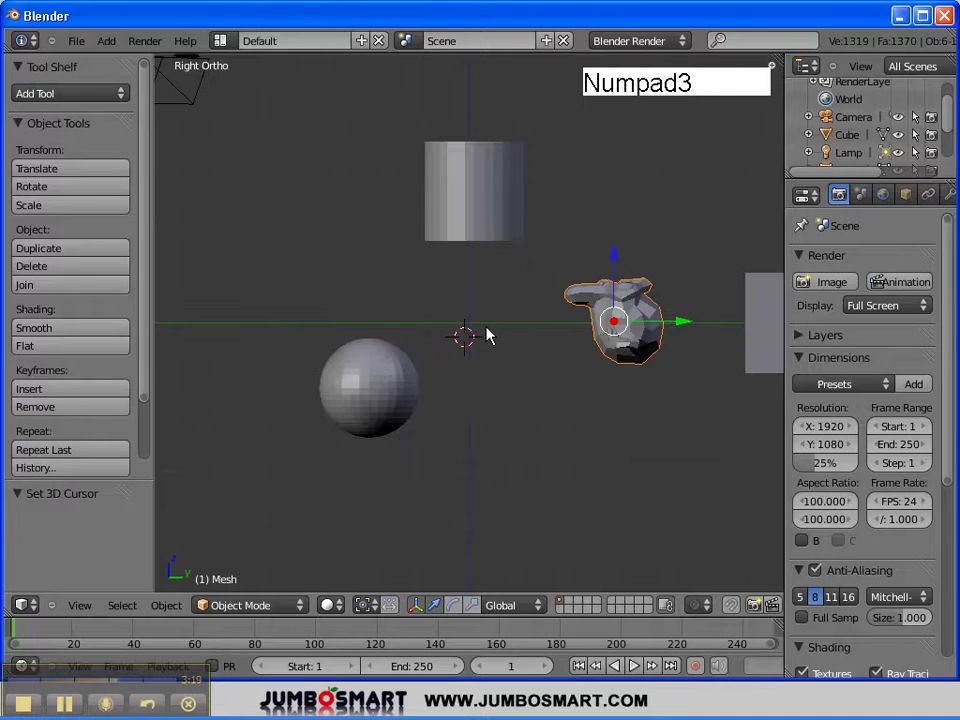
pyautogui.moveTo(680, 322); pyautogui.dragTo(536, 324)
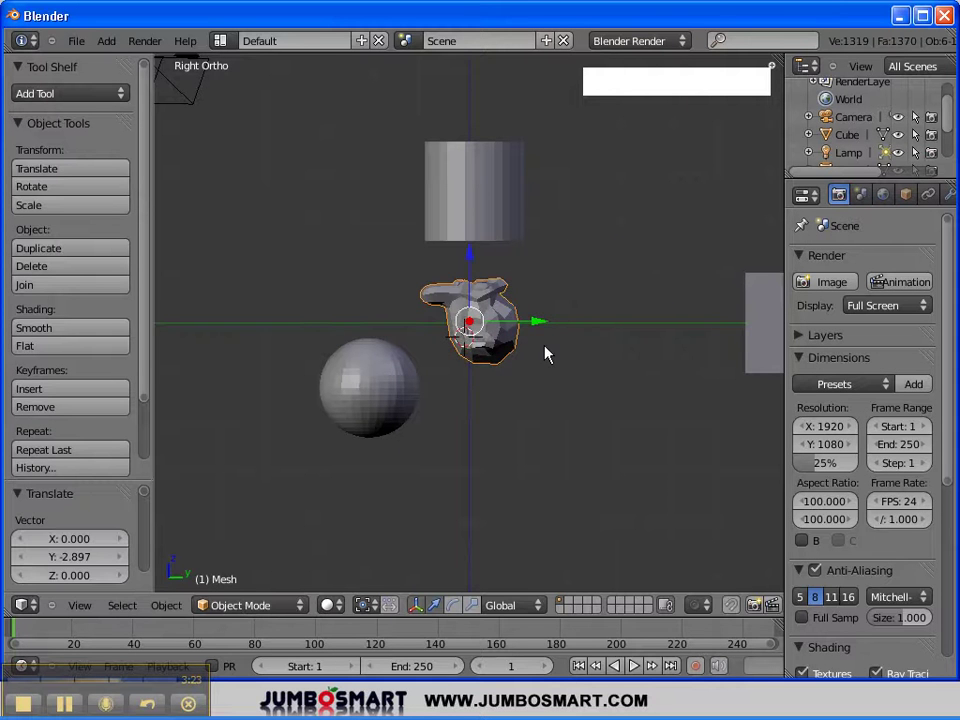
pyautogui.press('KP_1')
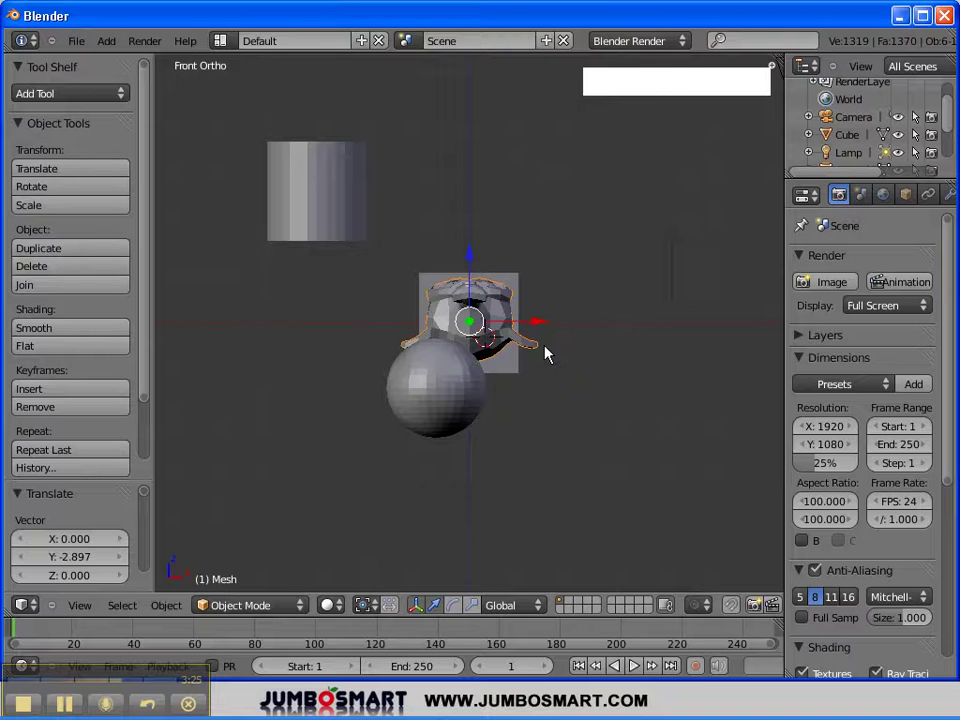
# Step: Move the monkey about 3.4 units along Y, back toward the cube
pyautogui.press('KP_3')
pyautogui.moveTo(548, 324); pyautogui.dragTo(705, 326)
pyautogui.press('KP_1')
pyautogui.moveTo(495, 270); pyautogui.dragTo(483, 335, button='middle')
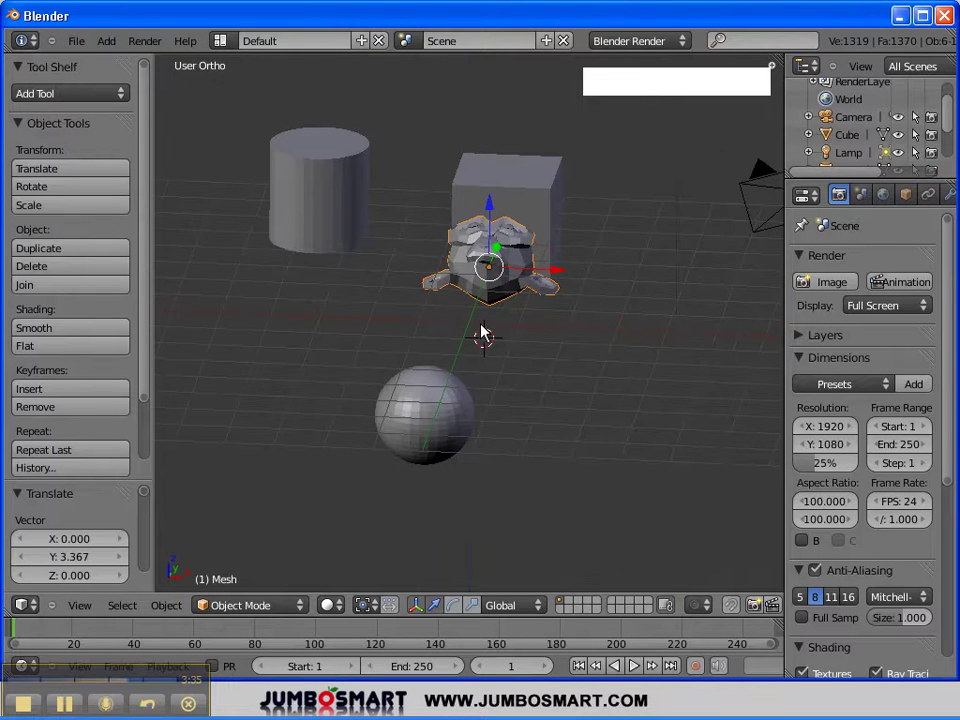
# Step: Switch to perspective projection and move the monkey about -1.9 units along Y
pyautogui.press('KP_5')
pyautogui.moveTo(527, 328); pyautogui.dragTo(508, 240, button='middle')
pyautogui.moveTo(547, 283); pyautogui.dragTo(504, 349)
pyautogui.moveTo(504, 349); pyautogui.dragTo(528, 364, button='middle')
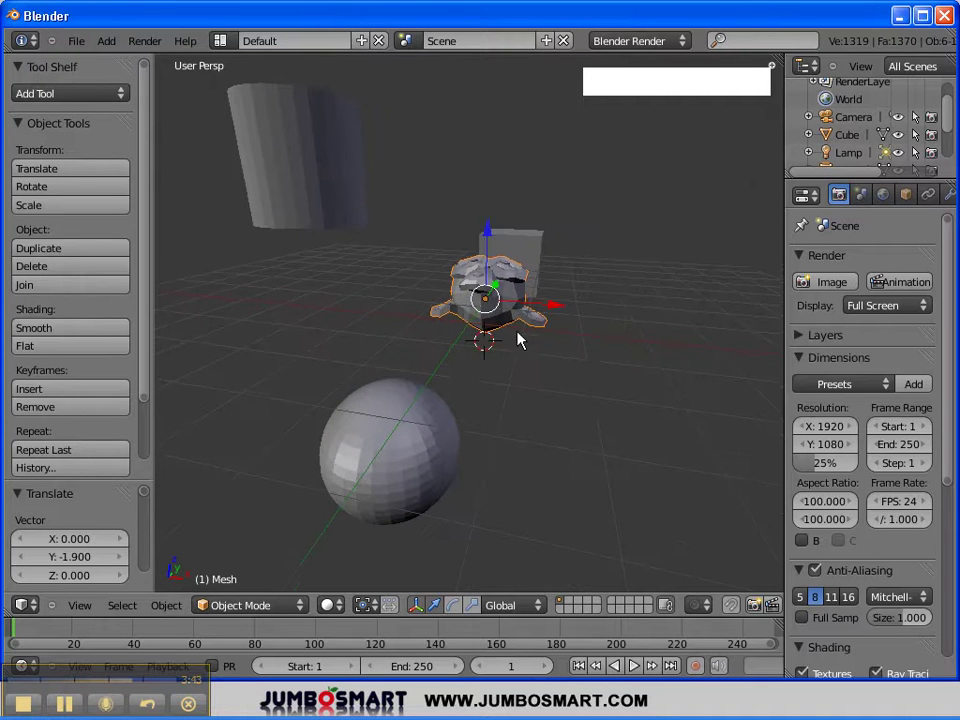
# Step: Turn on Quad View to show the top, front, right and camera views together
pyautogui.click(80, 605)
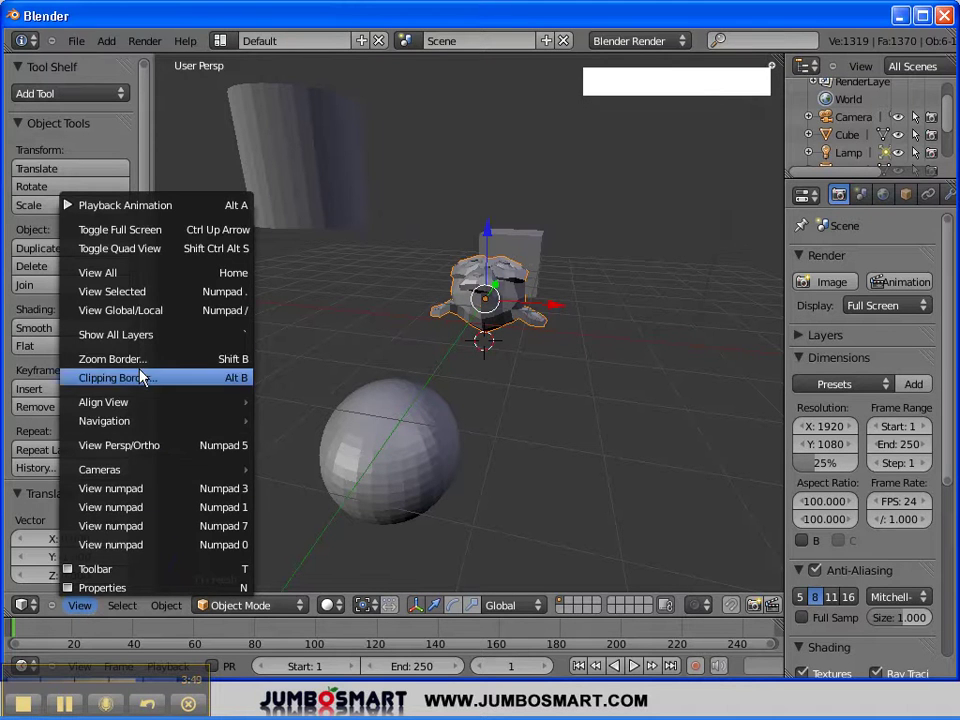
pyautogui.click(188, 257)
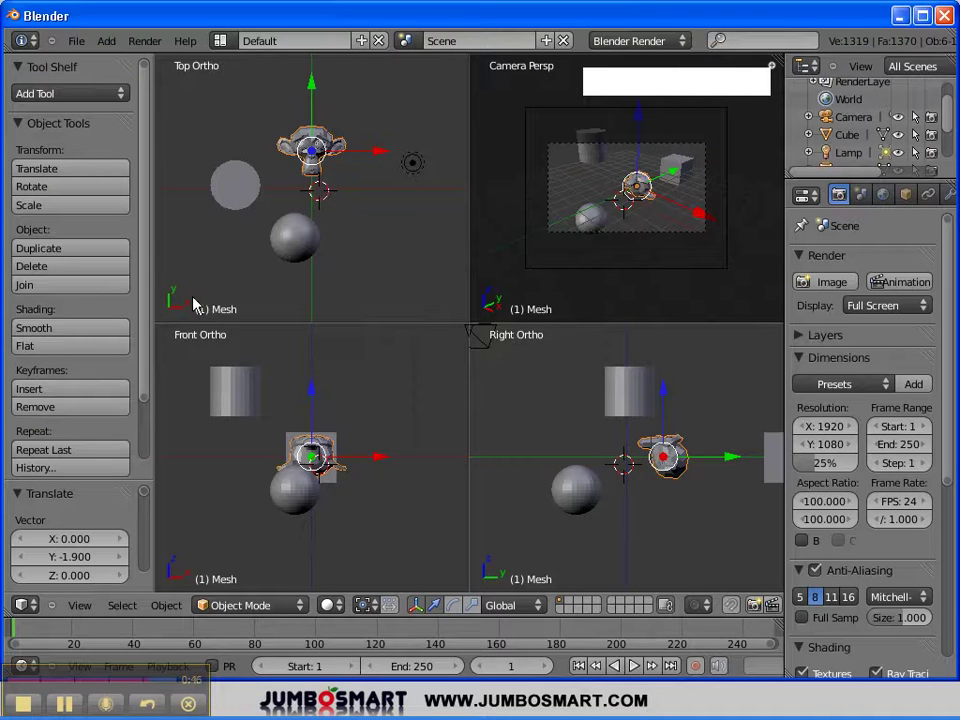
# Step: Move the monkey about -1.5 units along Y onto the grid's centre and raise it about 3.95 units in Z
pyautogui.moveTo(314, 86); pyautogui.dragTo(309, 131)
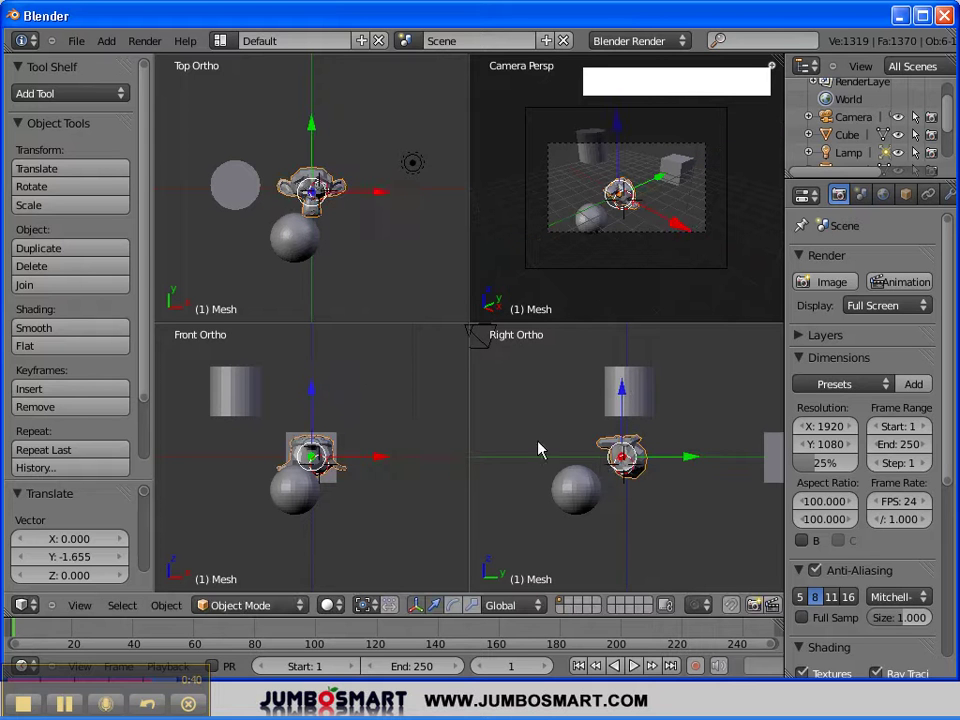
pyautogui.moveTo(688, 457)
pyautogui.mouseDown()
pyautogui.moveTo(703, 461)
pyautogui.moveTo(692, 457)
pyautogui.mouseUp()
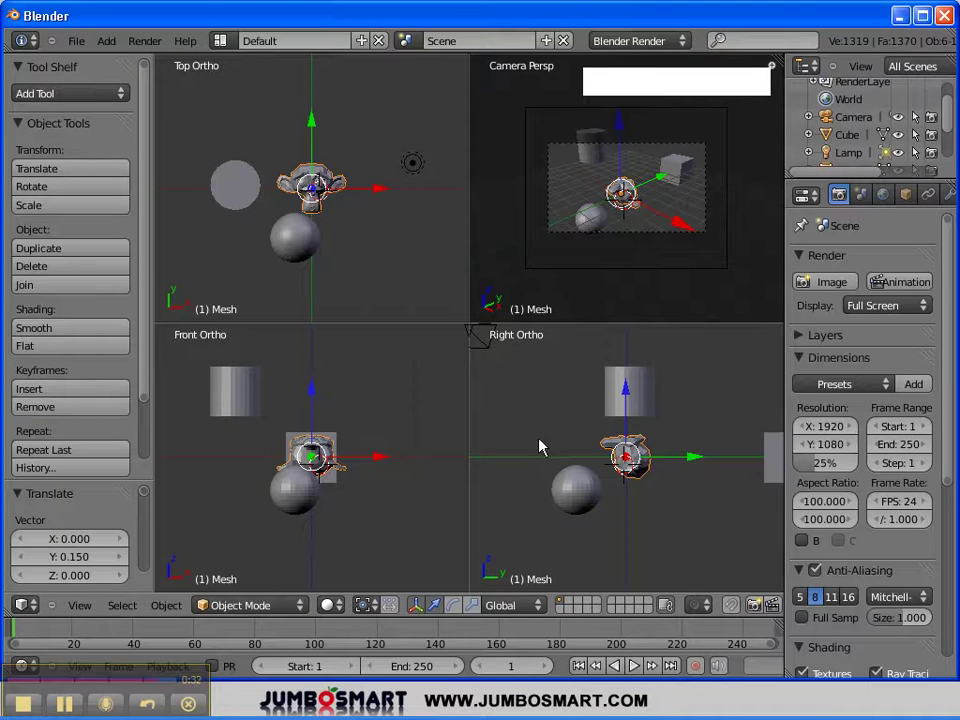
pyautogui.moveTo(692, 459)
pyautogui.mouseDown()
pyautogui.moveTo(664, 456)
pyautogui.moveTo(720, 461)
pyautogui.moveTo(598, 460)
pyautogui.moveTo(692, 456)
pyautogui.mouseUp()
pyautogui.moveTo(627, 389); pyautogui.dragTo(632, 296)
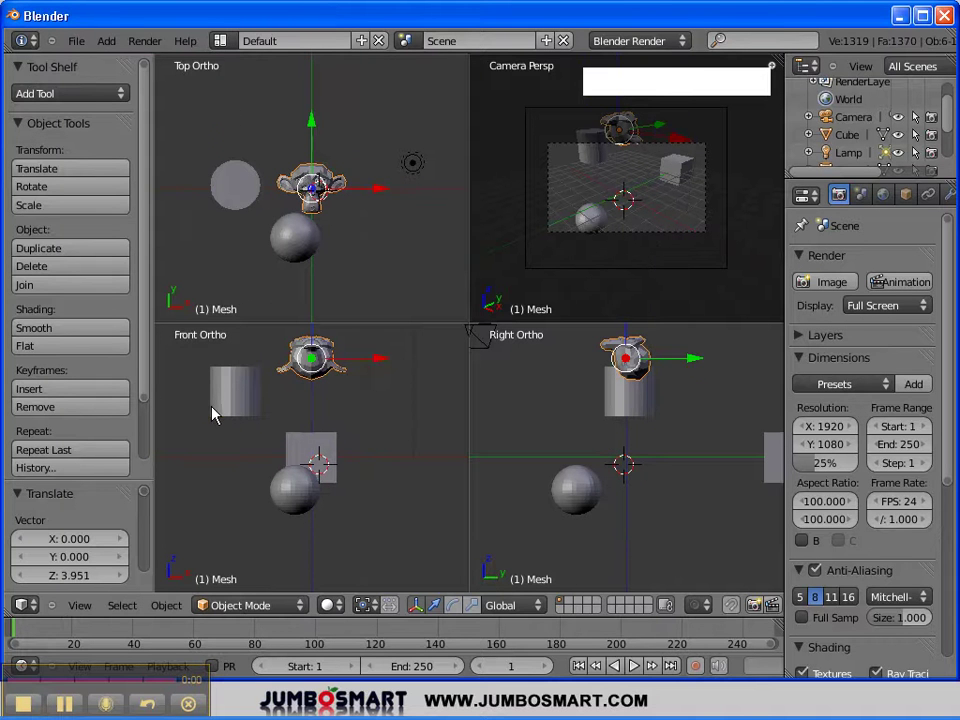